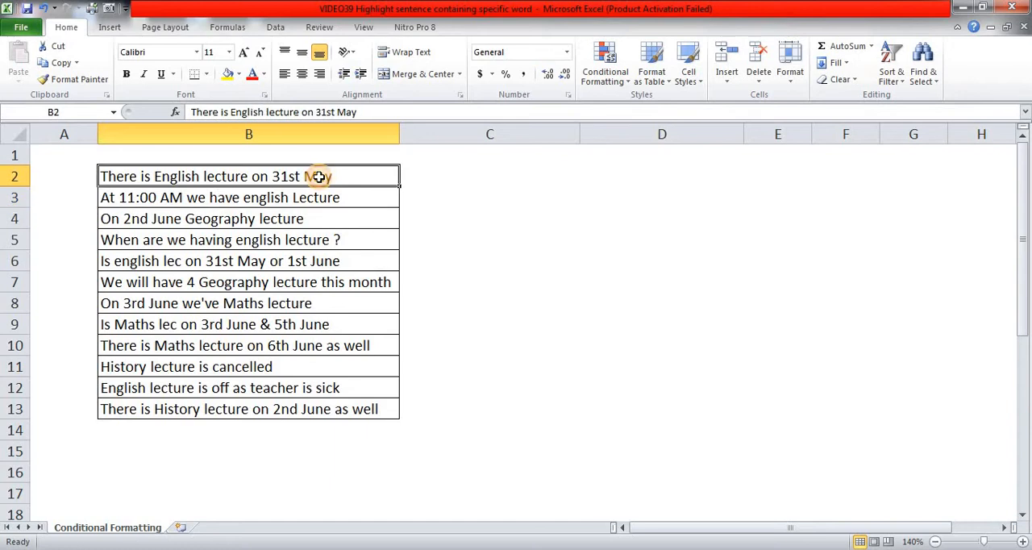
Step: Enter 1 in A2 to mark the first sentence as containing the word English
{"action": "key", "text": "ctrl+shift+Down"}
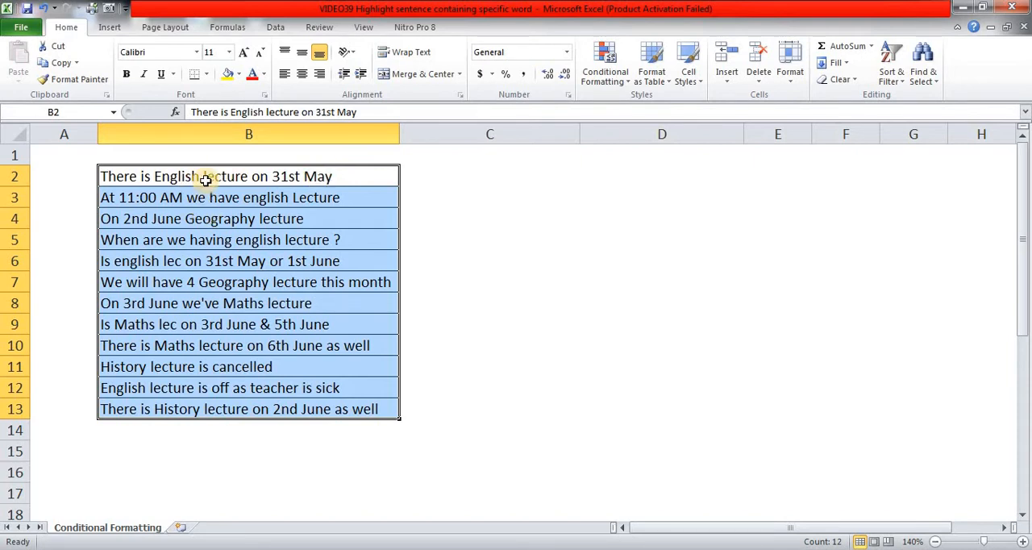
{"action": "left_click", "coordinate": [81, 178]}
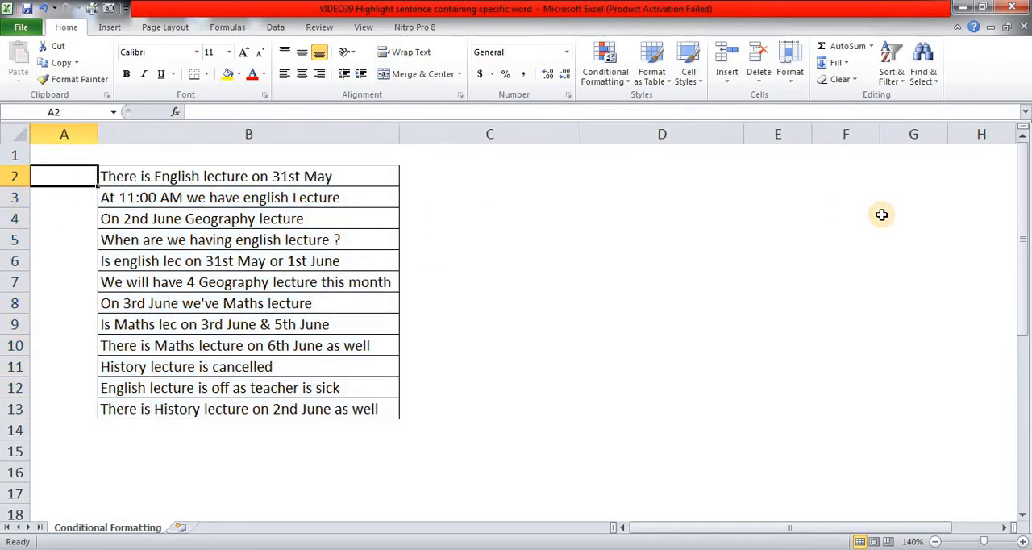
{"action": "type", "text": "1"}
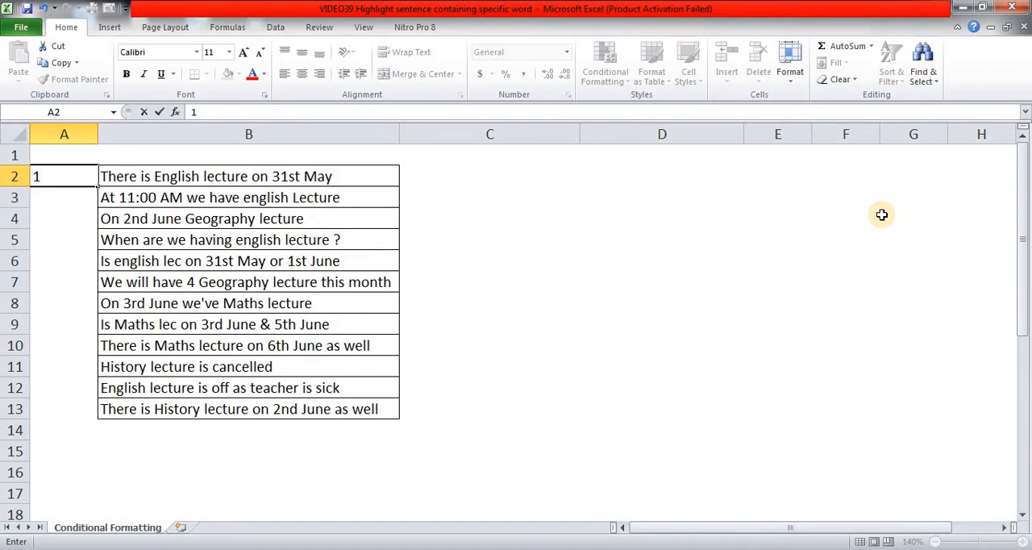
{"action": "key", "text": "Return"}
Step: Enter 1 in A5 and A6 to mark the two neighbouring sentences that mention english
{"action": "key", "text": "Right"}
{"action": "key", "text": "Down"}
{"action": "key", "text": "Down"}
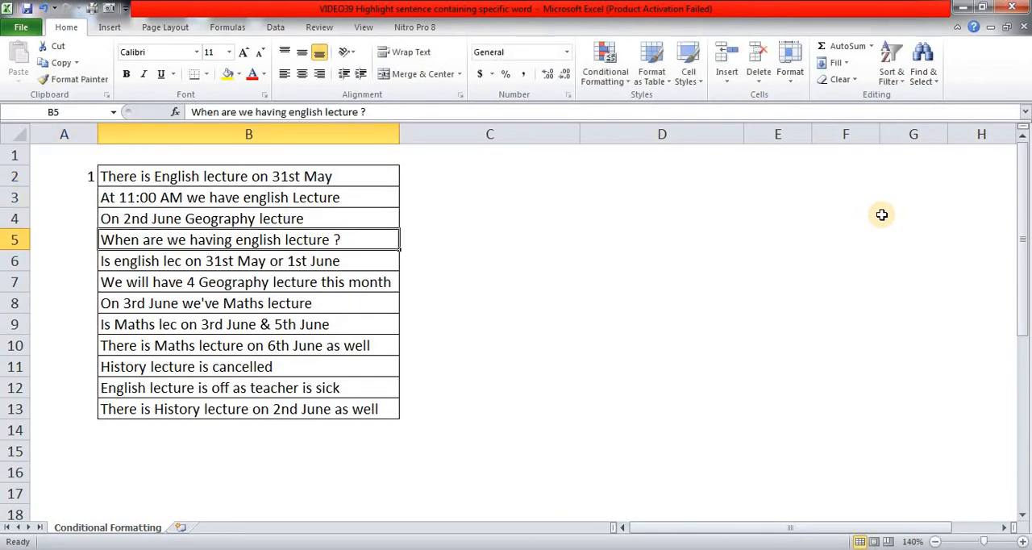
{"action": "key", "text": "Left"}
{"action": "type", "text": "1"}
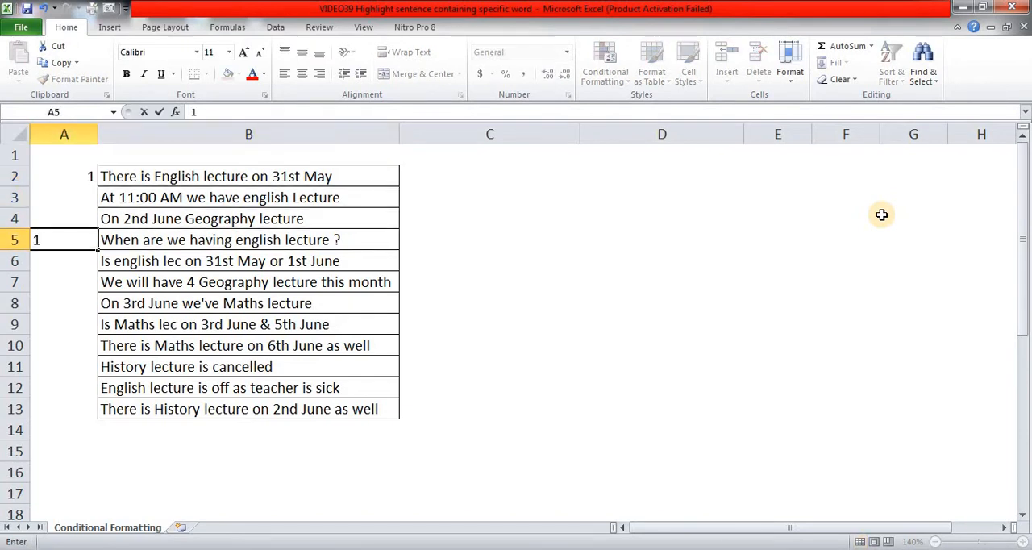
{"action": "key", "text": "Return"}
{"action": "key", "text": "Down"}
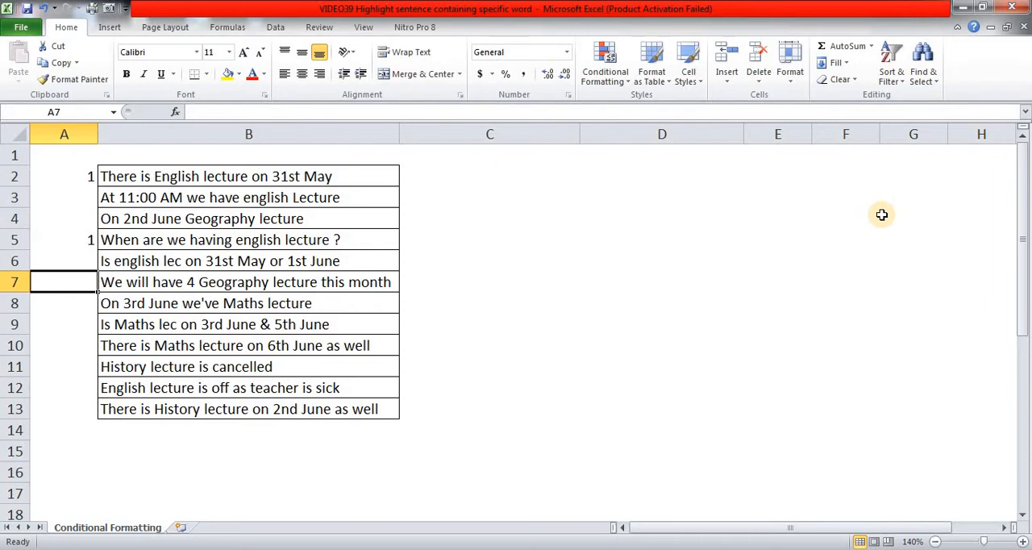
{"action": "key", "text": "Up"}
{"action": "type", "text": "1"}
{"action": "key", "text": "Return"}
Step: Enter 1 in A12 to mark the sentence about the English lecture being off
{"action": "key", "text": "Down"}
{"action": "key", "text": "Down"}
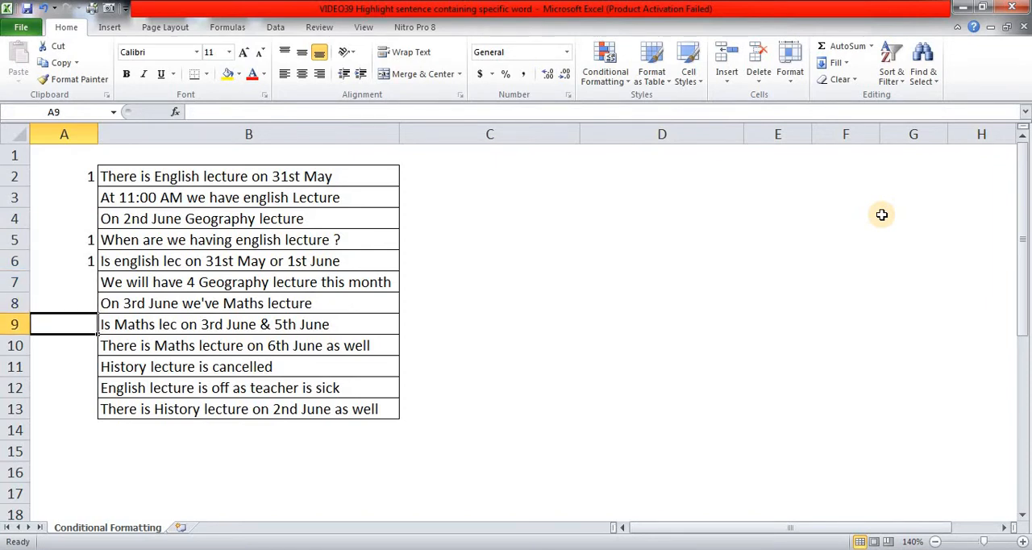
{"action": "key", "text": "Down"}
{"action": "key", "text": "Down"}
{"action": "key", "text": "Down"}
{"action": "type", "text": "1"}
{"action": "key", "text": "Tab"}
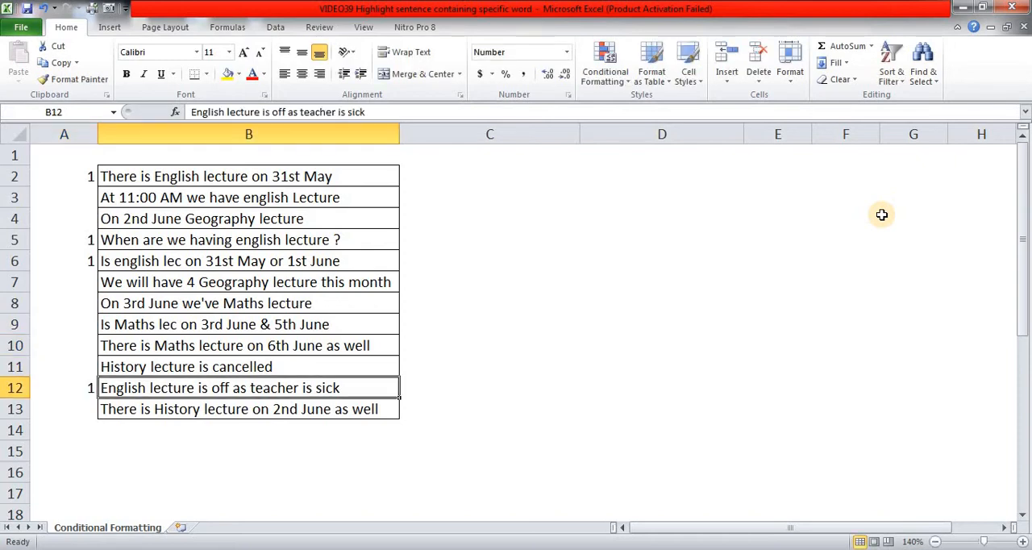
Step: Enter 1 in A3 to mark the skipped sentence about the 11:00 AM english lecture
{"action": "key", "text": "Up"}
{"action": "key", "text": "Up"}
{"action": "key", "text": "Up"}
{"action": "key", "text": "Up"}
{"action": "key", "text": "Up"}
{"action": "key", "text": "Up"}
{"action": "key", "text": "Up"}
{"action": "key", "text": "Up"}
{"action": "key", "text": "Up"}
{"action": "key", "text": "Up"}
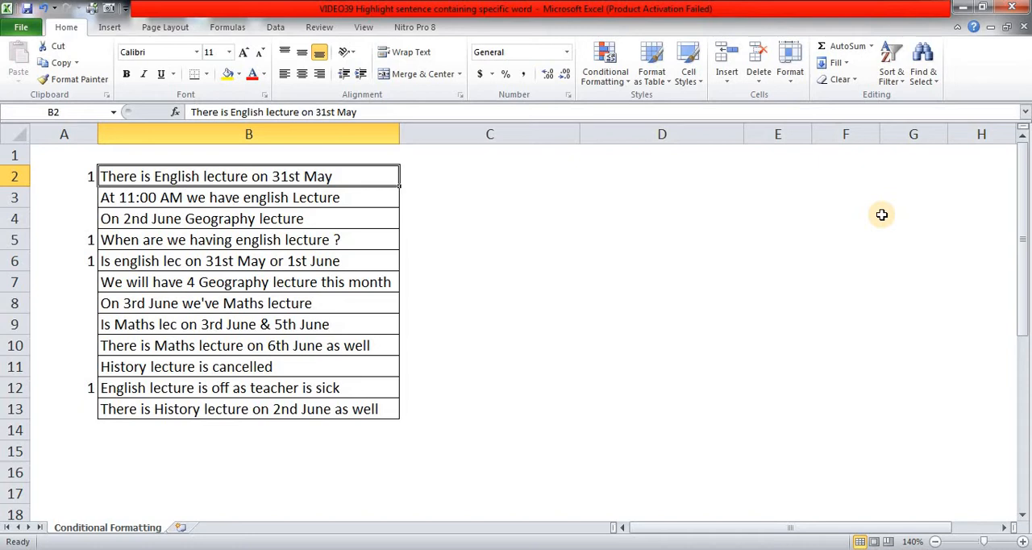
{"action": "key", "text": "Down"}
{"action": "key", "text": "Down"}
{"action": "key", "text": "Down"}
{"action": "key", "text": "Up"}
{"action": "key", "text": "Up"}
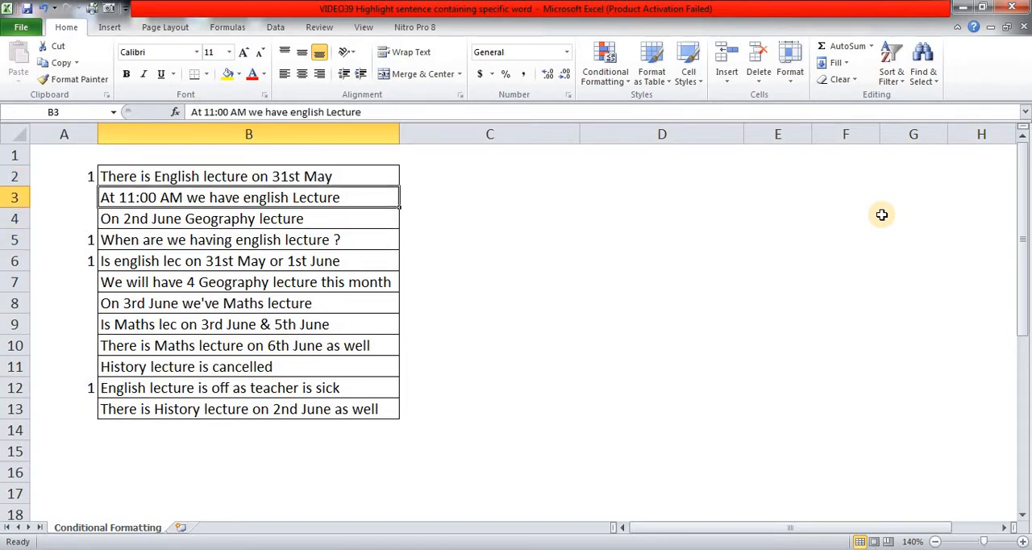
{"action": "key", "text": "Left"}
{"action": "type", "text": "1"}
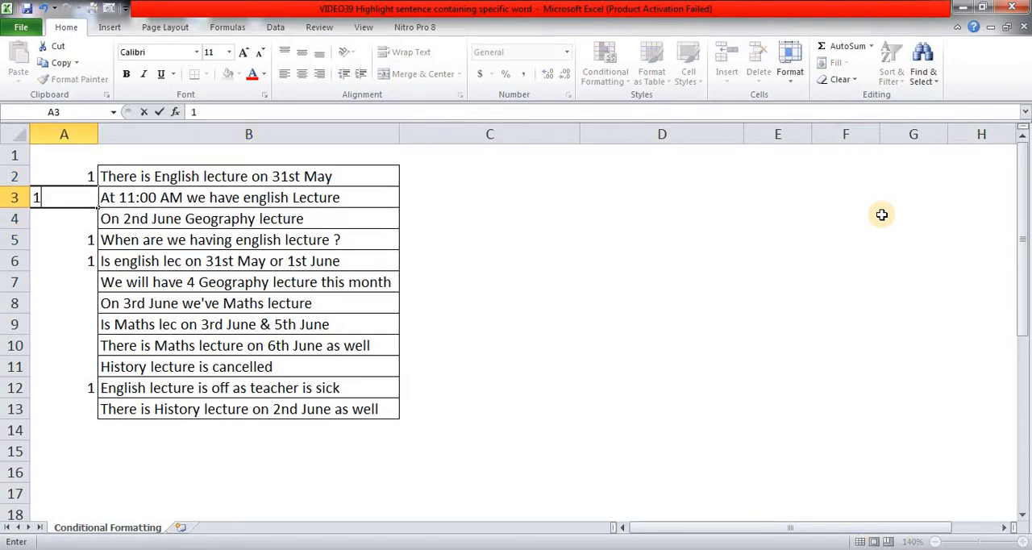
{"action": "key", "text": "Right"}
Step: Review the sentences in column B against the marks in column A for any missed mention of English
{"action": "key", "text": "Down"}
{"action": "key", "text": "Down"}
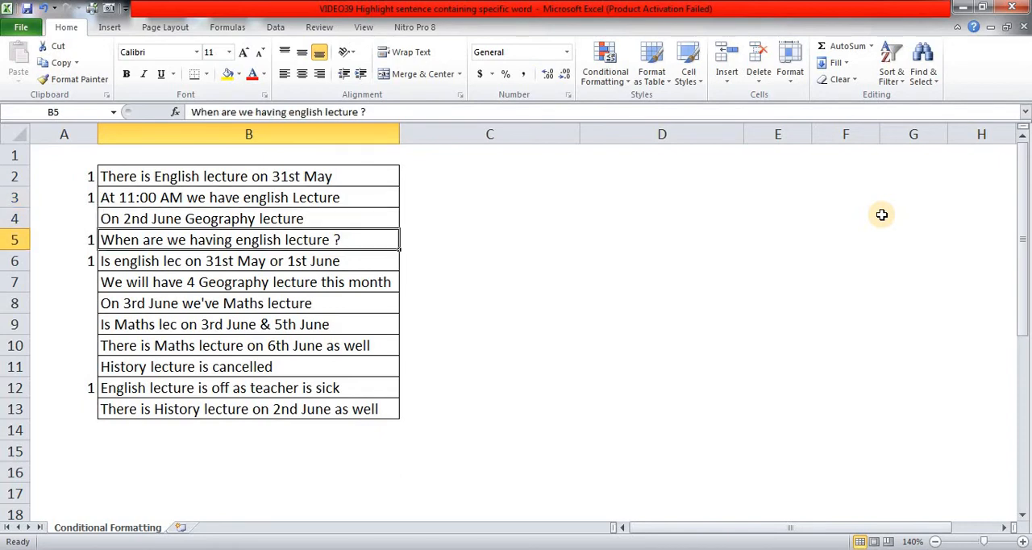
{"action": "key", "text": "Down"}
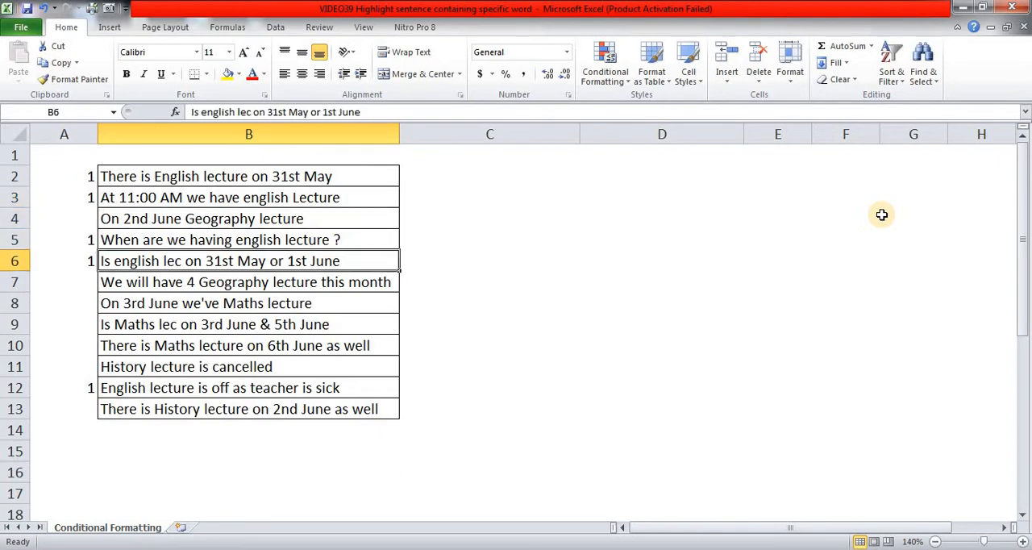
{"action": "key", "text": "Down"}
{"action": "key", "text": "Down"}
{"action": "key", "text": "Down"}
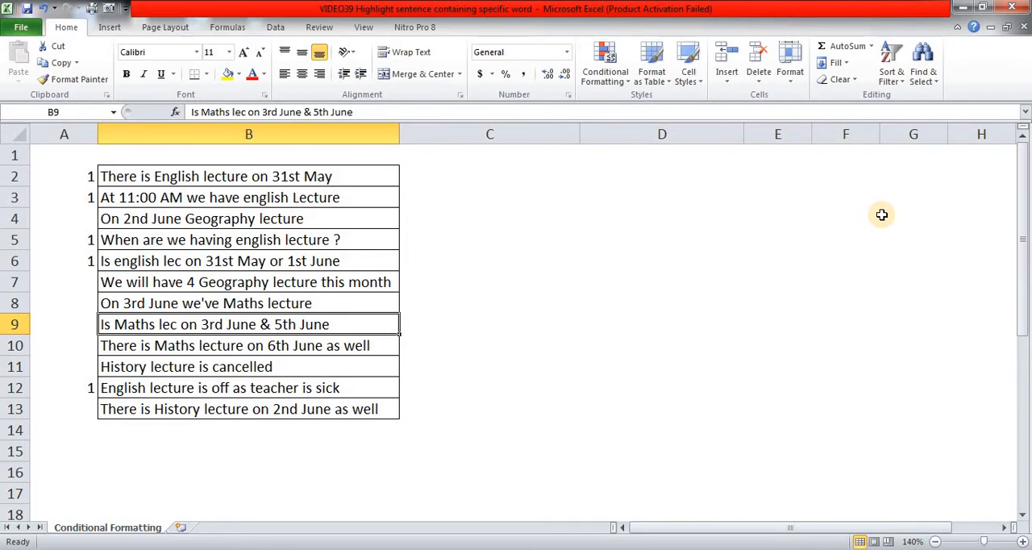
{"action": "key", "text": "Down"}
{"action": "key", "text": "Down"}
{"action": "key", "text": "Down"}
{"action": "key", "text": "Down"}
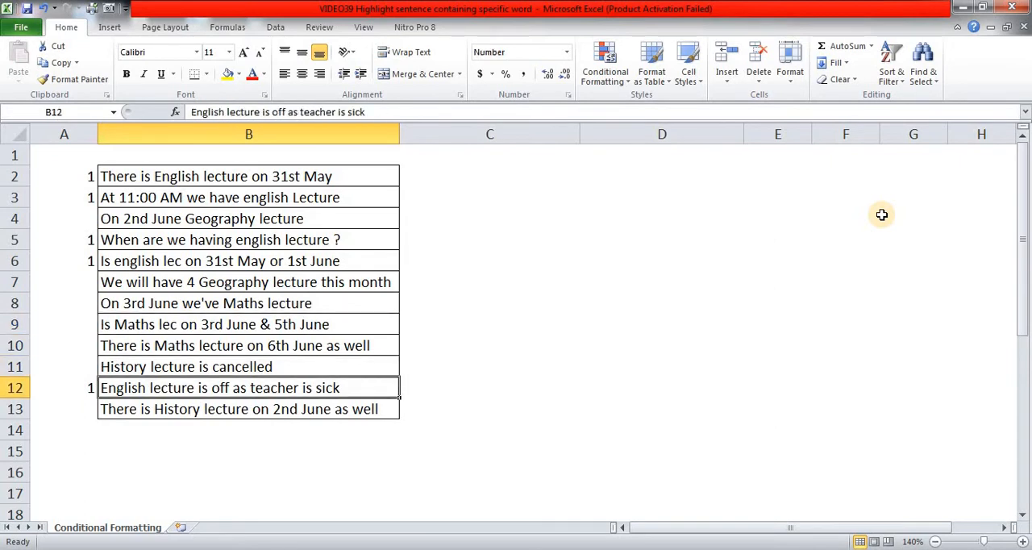
{"action": "key", "text": "Up"}
{"action": "key", "text": "Up"}
{"action": "key", "text": "Up"}
{"action": "key", "text": "Up"}
{"action": "key", "text": "Up"}
{"action": "key", "text": "Up"}
{"action": "key", "text": "Up"}
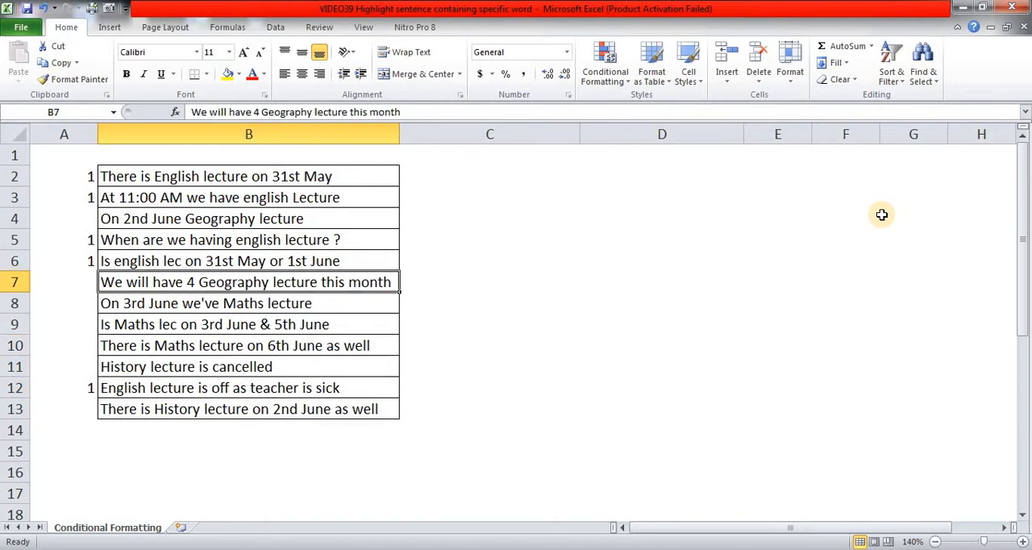
{"action": "key", "text": "Left"}
{"action": "key", "text": "Up"}
{"action": "key", "text": "Up"}
{"action": "key", "text": "Up"}
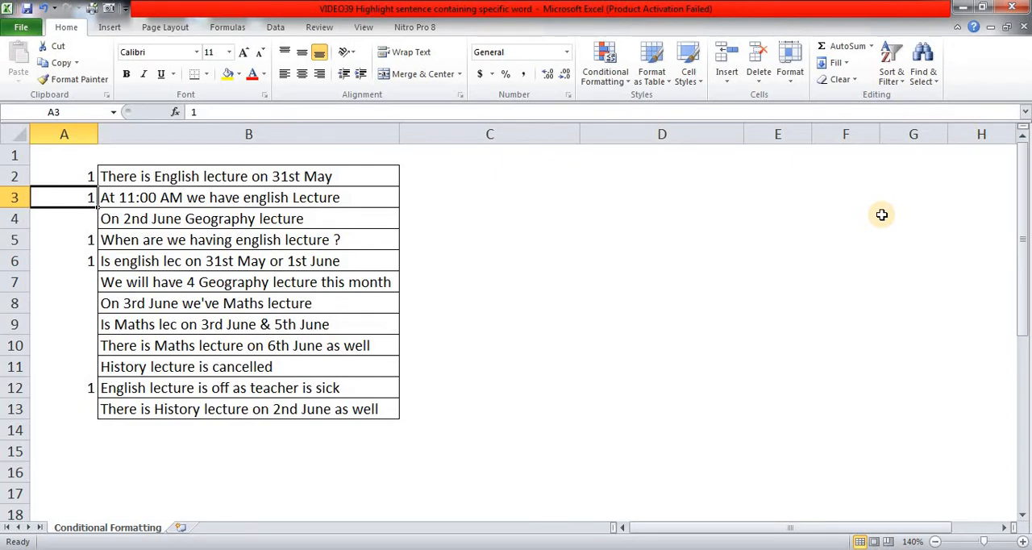
Step: Enter the formula =SEARCH("english",B2) in C2 to locate the word in the first sentence
{"action": "key", "text": "Up"}
{"action": "key", "text": "Right"}
{"action": "key", "text": "Right"}
{"action": "key", "text": "Right"}
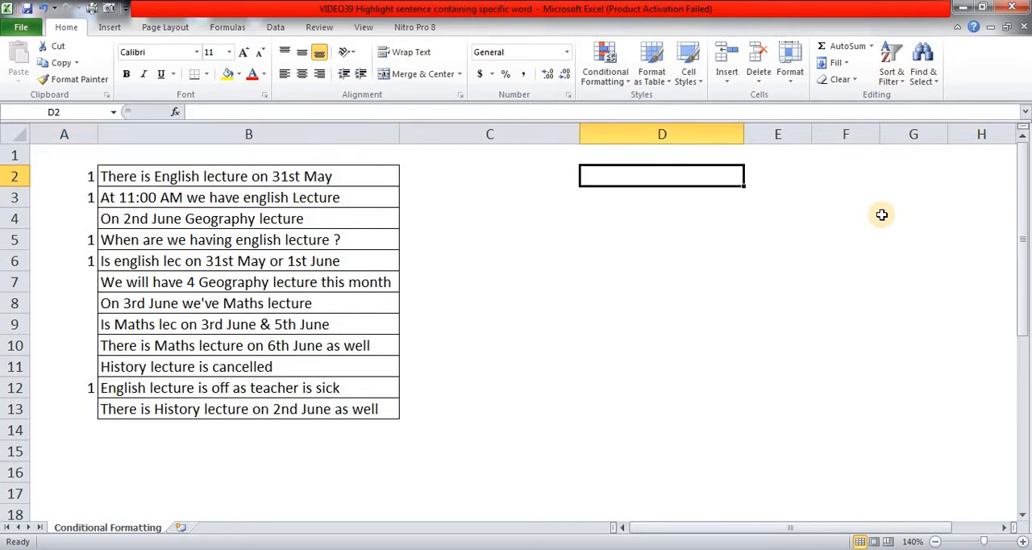
{"action": "key", "text": "Left"}
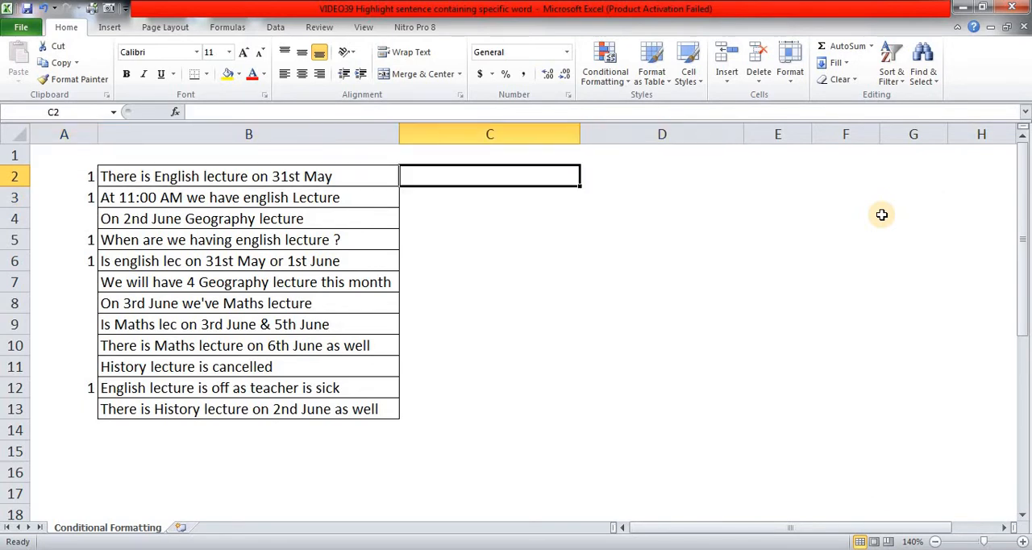
{"action": "type", "text": "="}
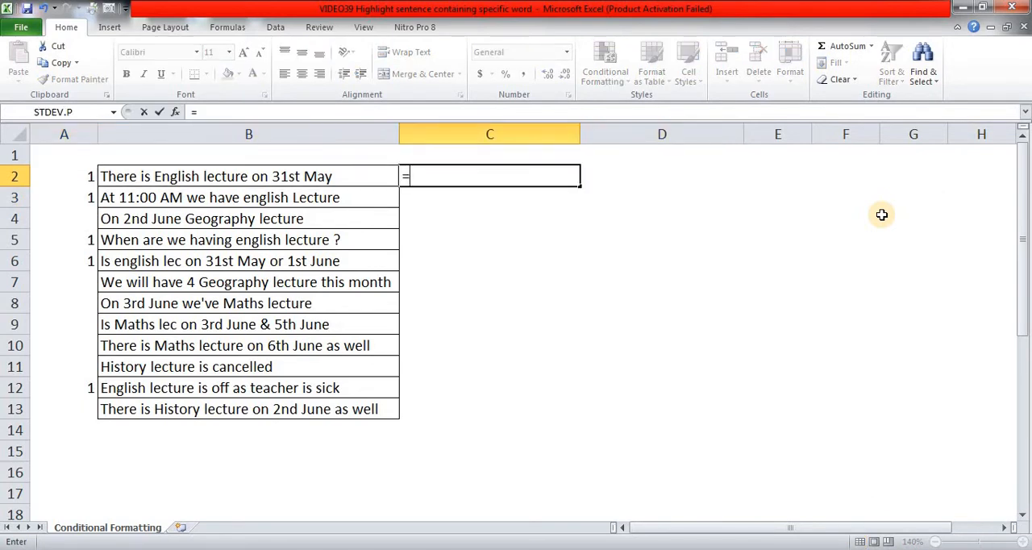
{"action": "type", "text": "sea"}
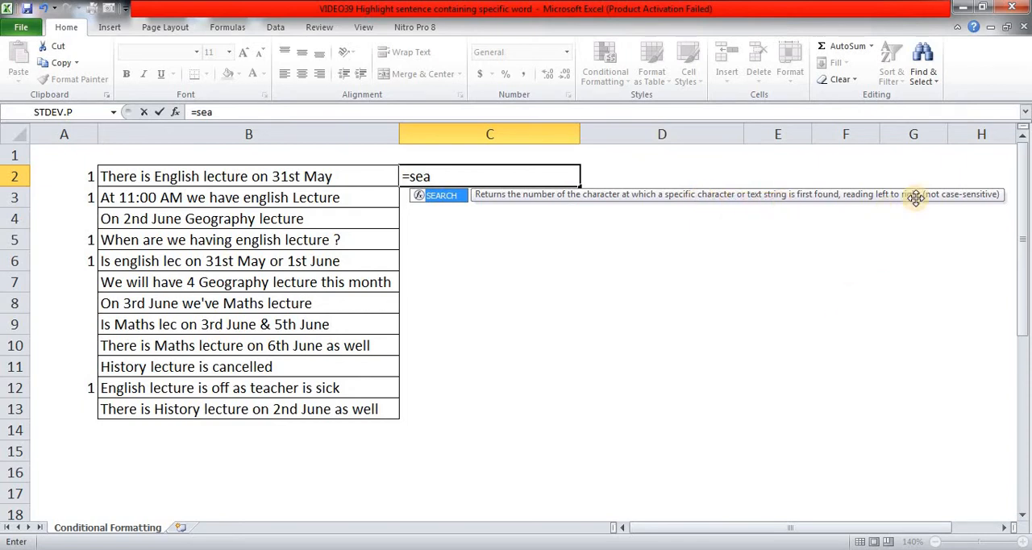
{"action": "key", "text": "Tab"}
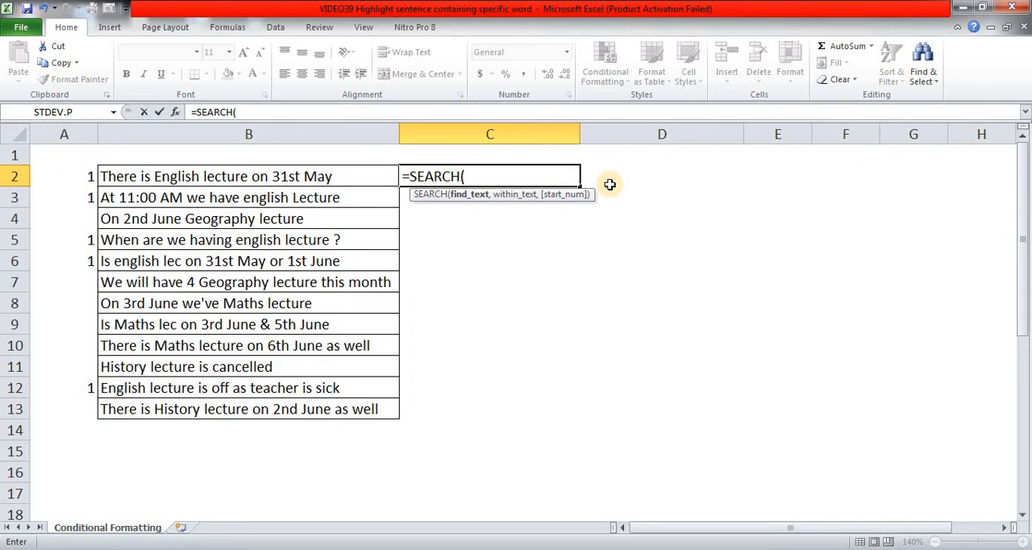
{"action": "type", "text": "\"english"}
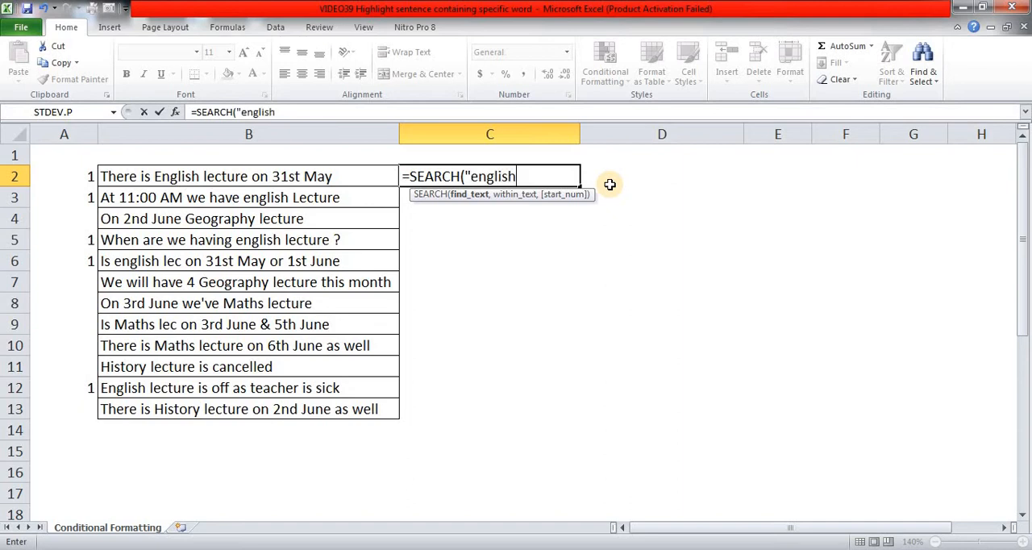
{"action": "type", "text": "\","}
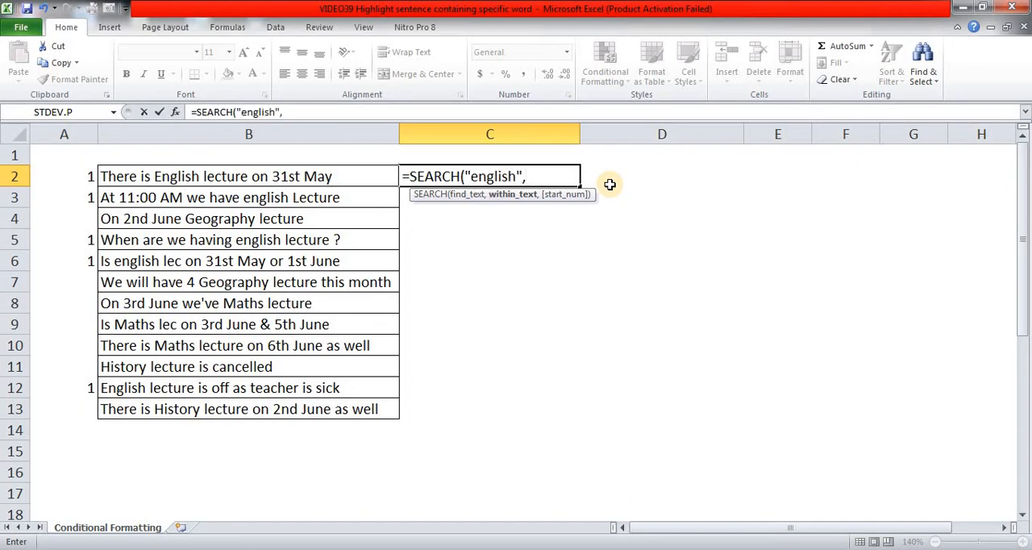
{"action": "key", "text": "Left"}
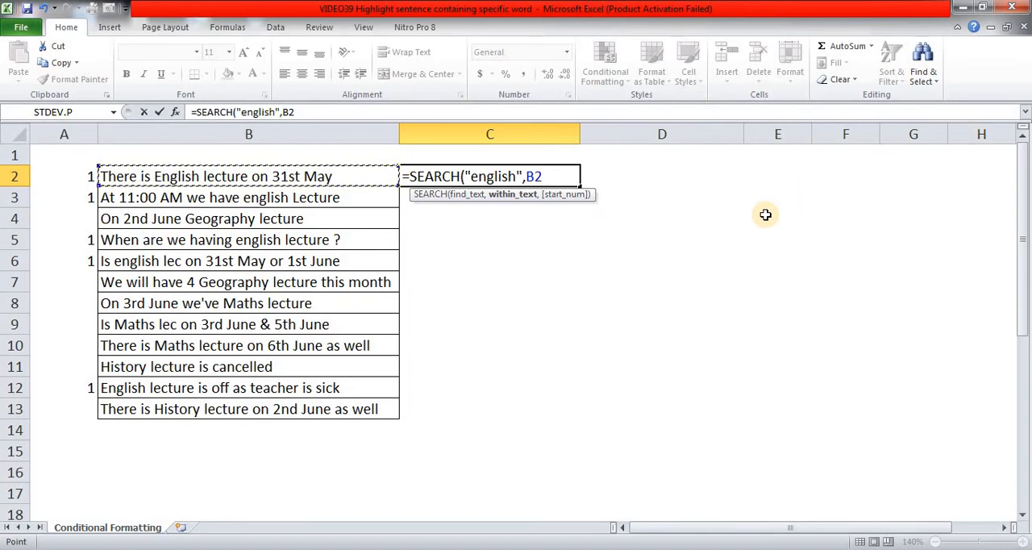
{"action": "type", "text": ")"}
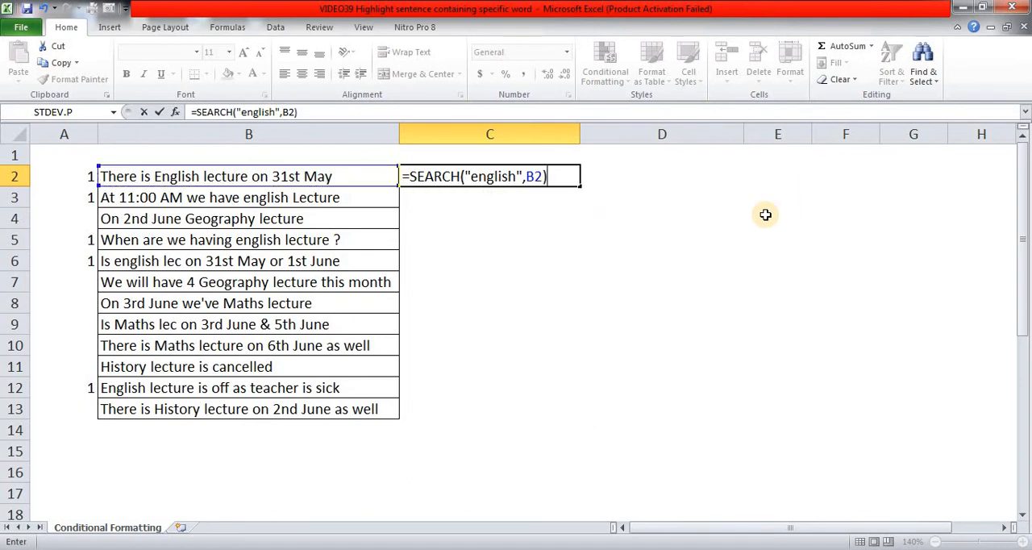
{"action": "key", "text": "ctrl+Return"}
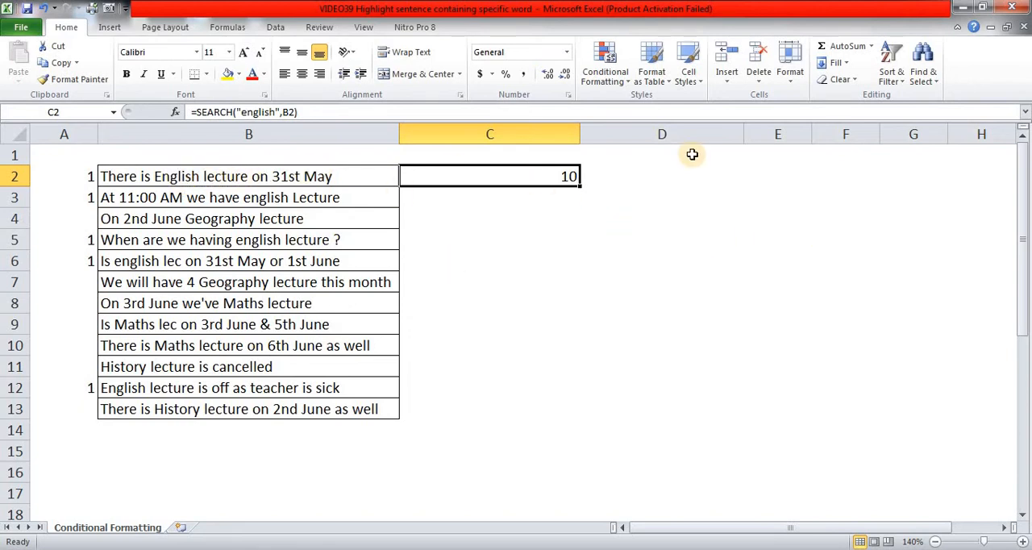
Step: Copy the SEARCH formula from C2 into C3:C13 beside the remaining sentences
{"action": "key", "text": "ctrl+c"}
{"action": "key", "text": "Down"}
{"action": "key", "text": "shift+Down"}
{"action": "key", "text": "shift+Down"}
{"action": "key", "text": "shift+Down"}
{"action": "key", "text": "shift+Down"}
{"action": "key", "text": "shift+Down"}
{"action": "key", "text": "shift+Down"}
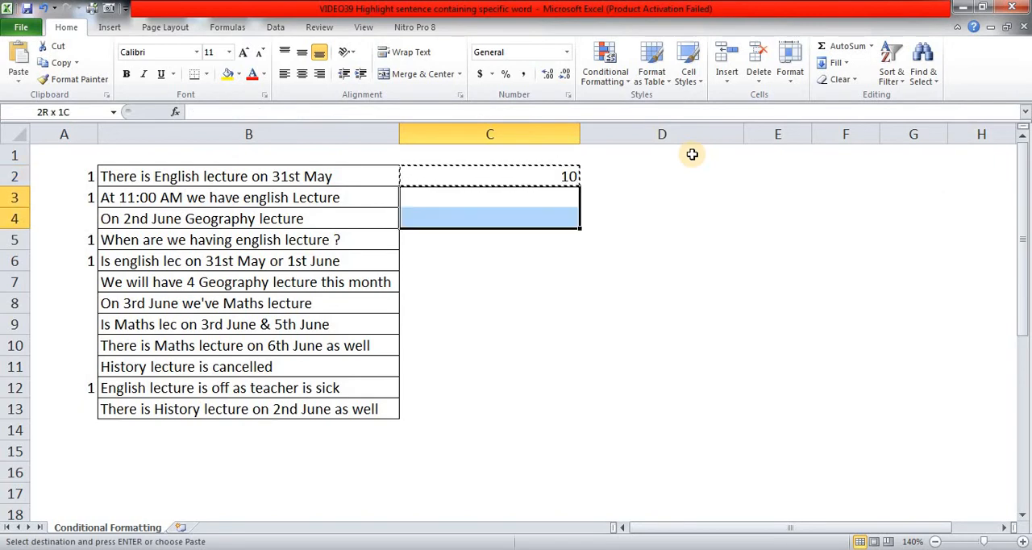
{"action": "key", "text": "shift+Down"}
{"action": "key", "text": "shift+Down"}
{"action": "key", "text": "shift+Down"}
{"action": "key", "text": "shift+Down"}
{"action": "key", "text": "Return"}
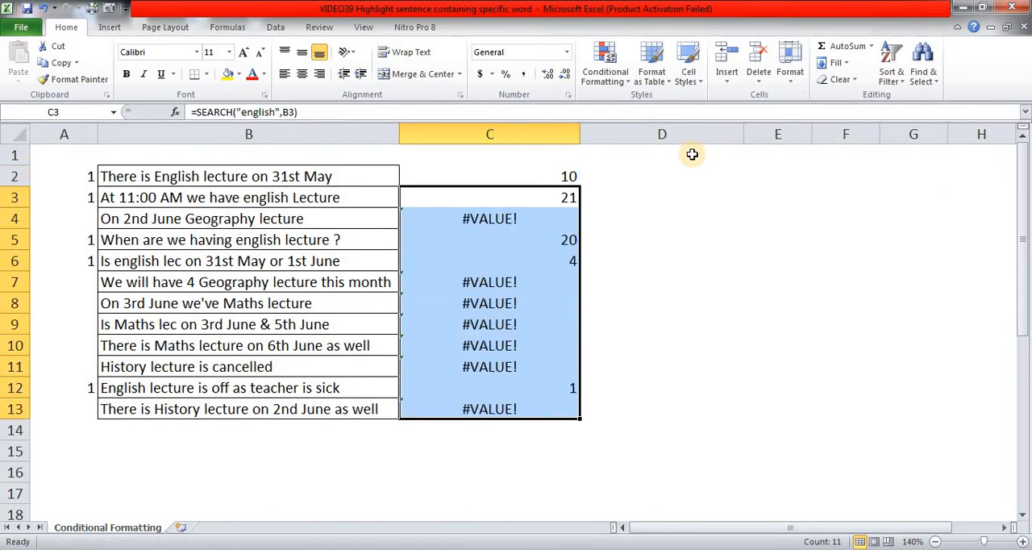
Step: Compare the SEARCH results in column C with the sentences in column B
{"action": "key", "text": "Up"}
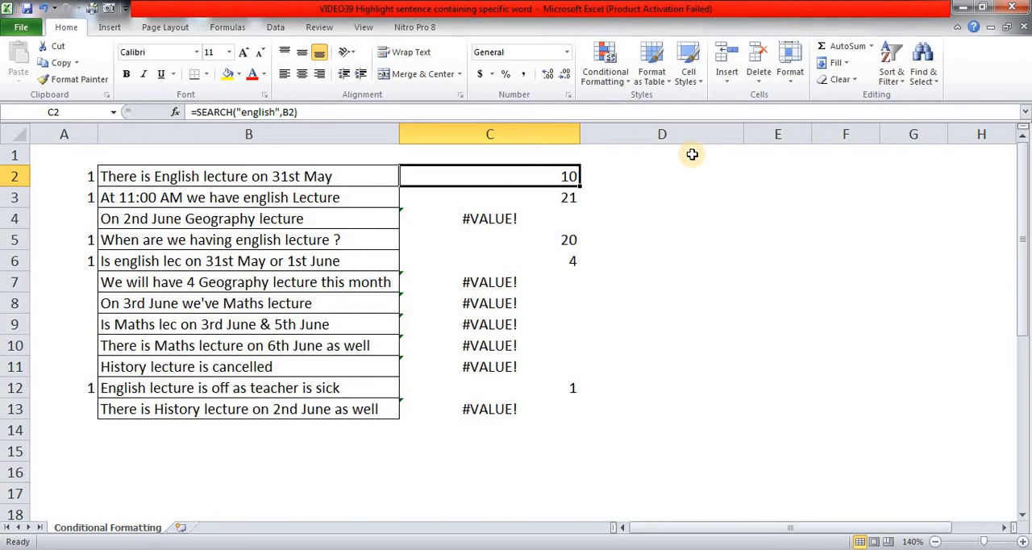
{"action": "key", "text": "Left"}
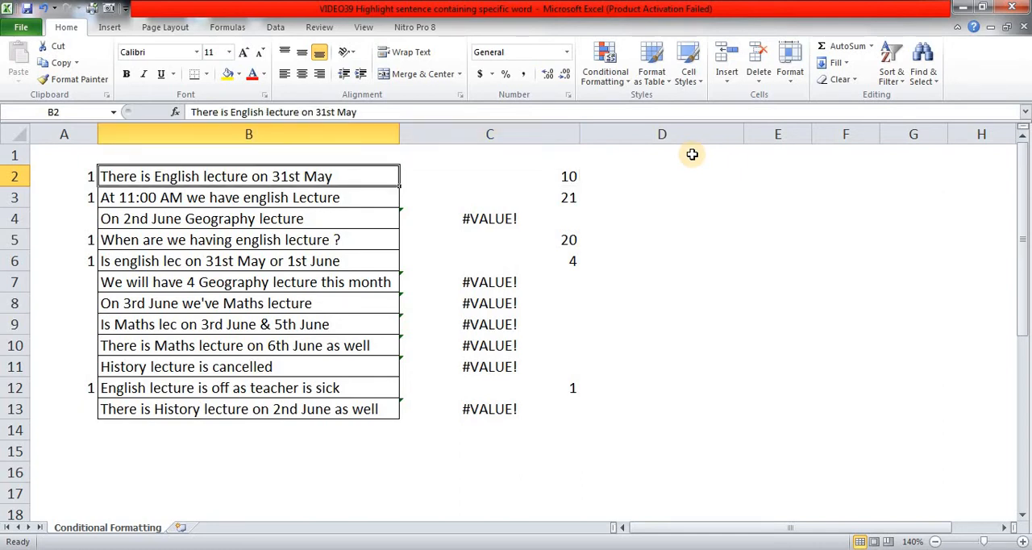
{"action": "key", "text": "Down"}
{"action": "key", "text": "Down"}
{"action": "key", "text": "Down"}
{"action": "key", "text": "Down"}
{"action": "key", "text": "Down"}
{"action": "key", "text": "Down"}
{"action": "key", "text": "Right"}
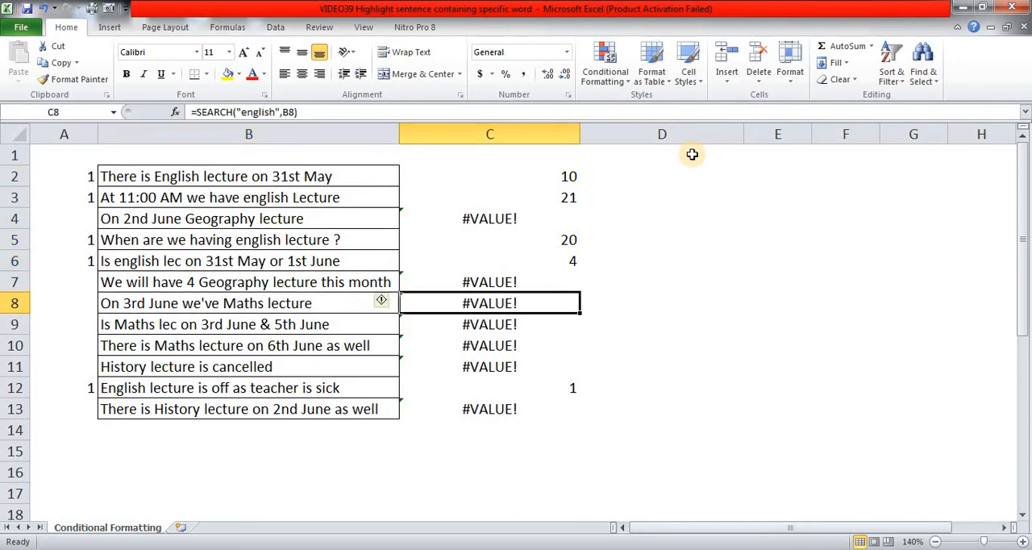
{"action": "key", "text": "Up"}
{"action": "key", "text": "Up"}
{"action": "key", "text": "Up"}
{"action": "key", "text": "Up"}
{"action": "key", "text": "Up"}
{"action": "key", "text": "Up"}
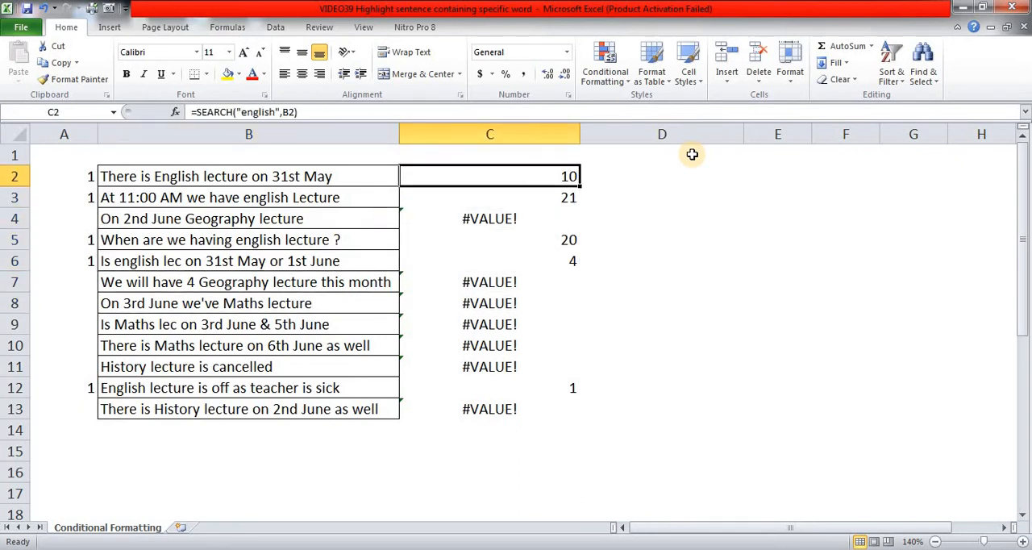
Step: Wrap the SEARCH formulas in C2:C13 in ISNUMBER, entering =ISNUMBER(SEARCH("english",B2)) for the whole range at once
{"action": "key", "text": "ctrl+shift+Down"}
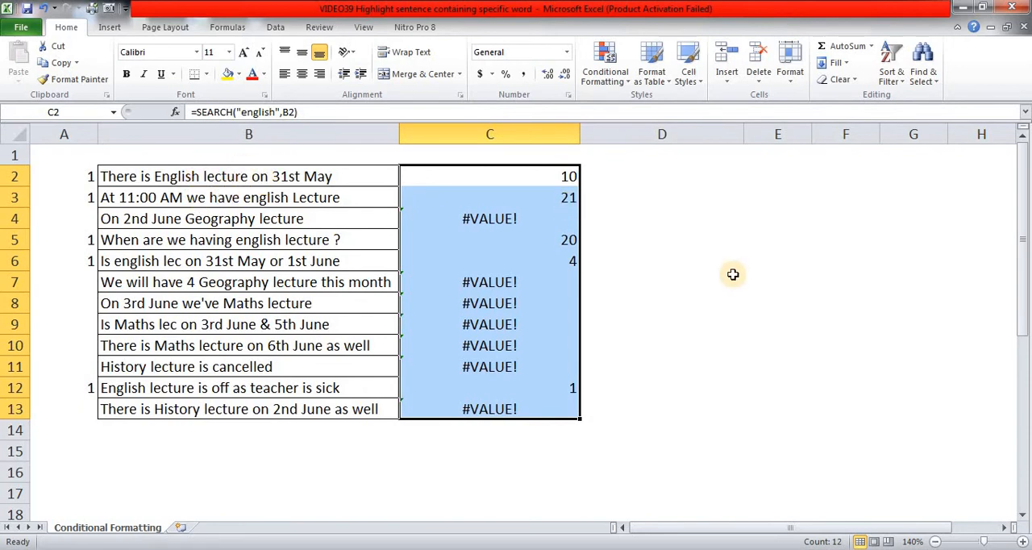
{"action": "key", "text": "F2"}
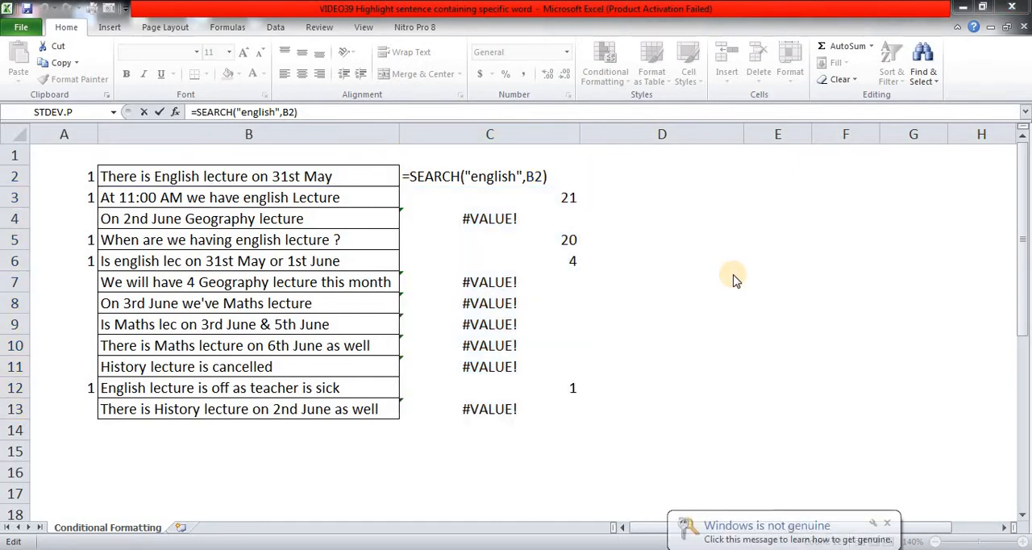
{"action": "left_click", "coordinate": [887, 522]}
{"action": "left_click", "coordinate": [412, 174]}
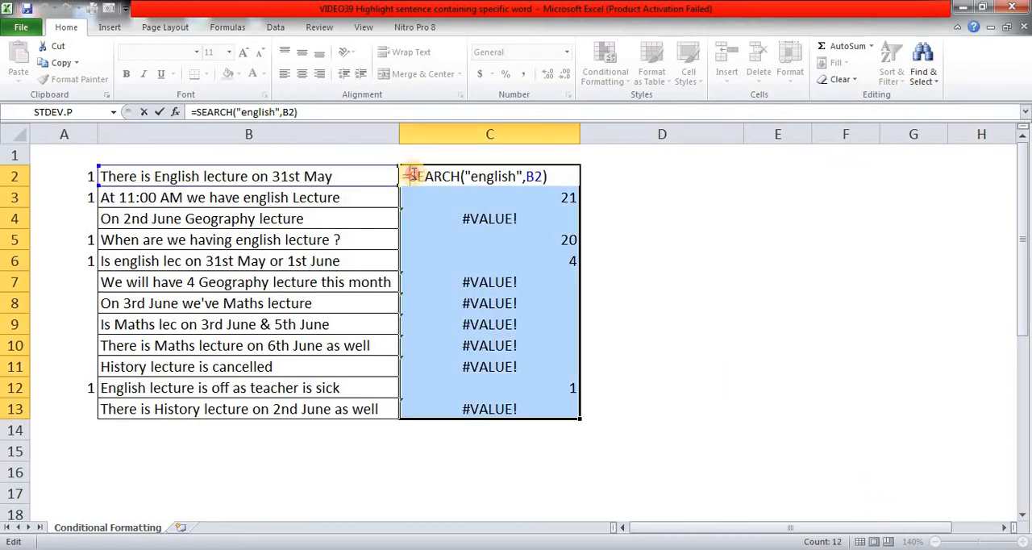
{"action": "type", "text": "isnum"}
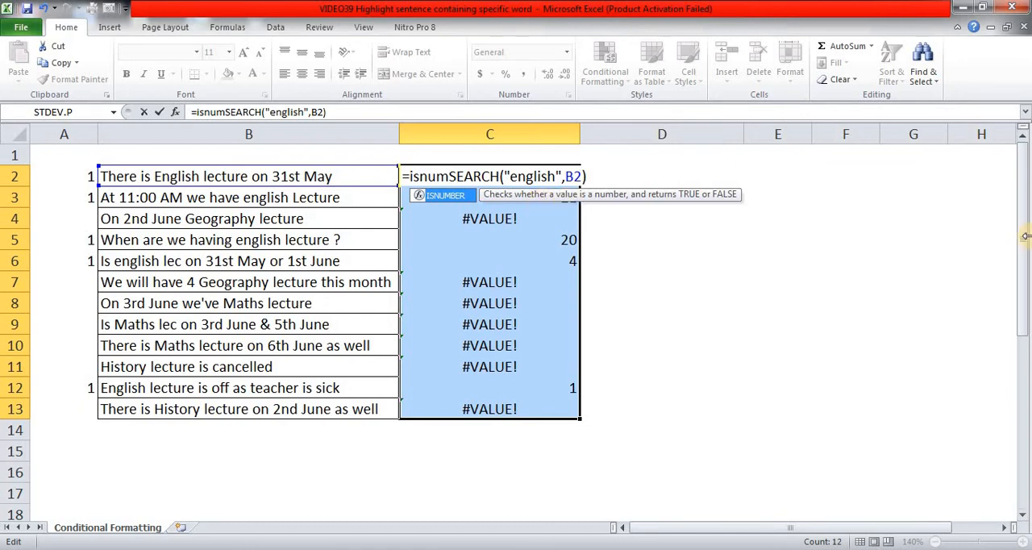
{"action": "key", "text": "Tab"}
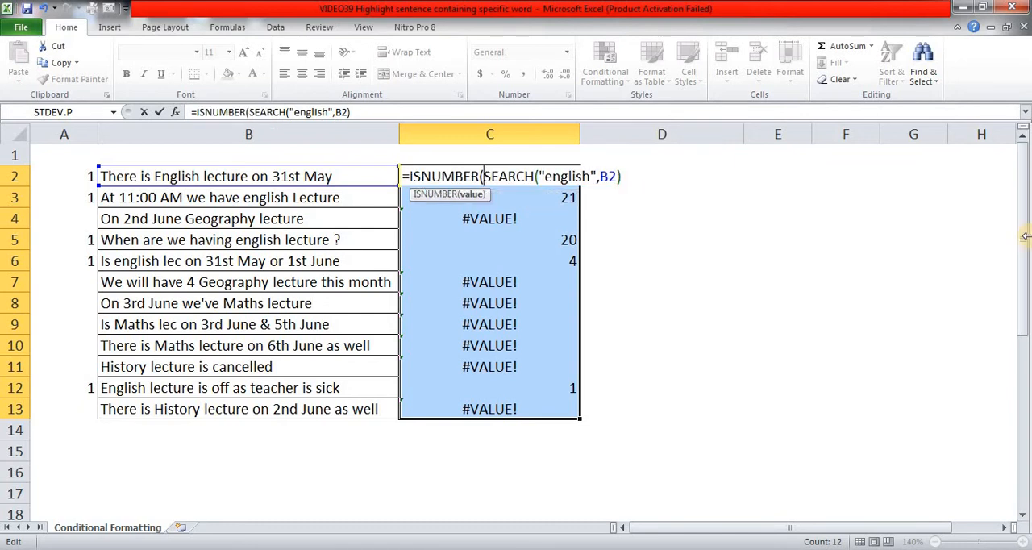
{"action": "key", "text": "End"}
{"action": "type", "text": ")"}
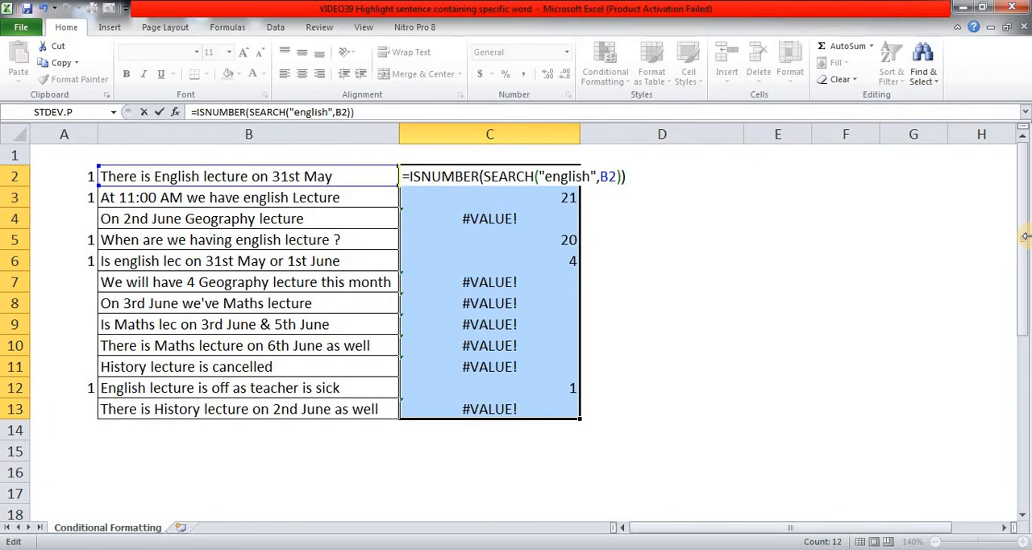
{"action": "key", "text": "ctrl+Return"}
{"action": "key", "text": "Down"}
{"action": "key", "text": "Up"}
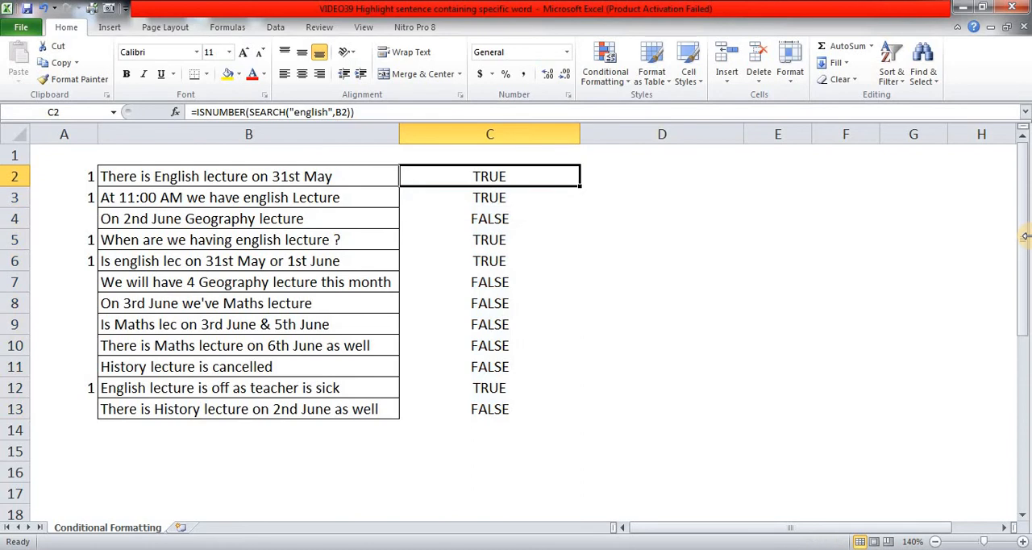
Step: Copy the full text of the ISNUMBER formula in C2 and leave the cell unchanged
{"action": "key", "text": "F2"}
{"action": "key", "text": "shift+Home"}
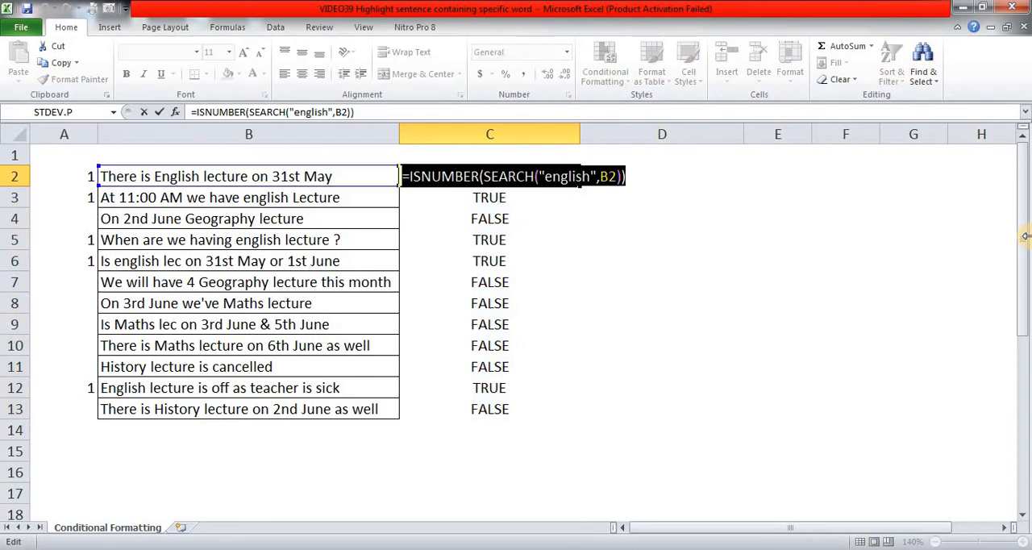
{"action": "key", "text": "ctrl+c"}
{"action": "key", "text": "Escape"}
Step: Start a formula-based conditional formatting rule for B2:B13 using the copied formula =ISNUMBER(SEARCH("english",B2))
{"action": "key", "text": "Left"}
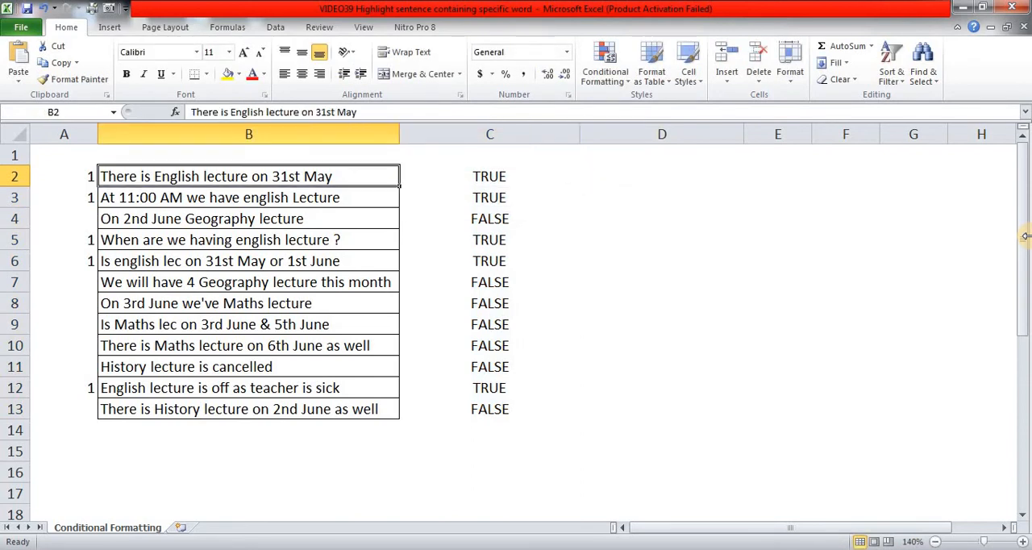
{"action": "key", "text": "ctrl+shift+Down"}
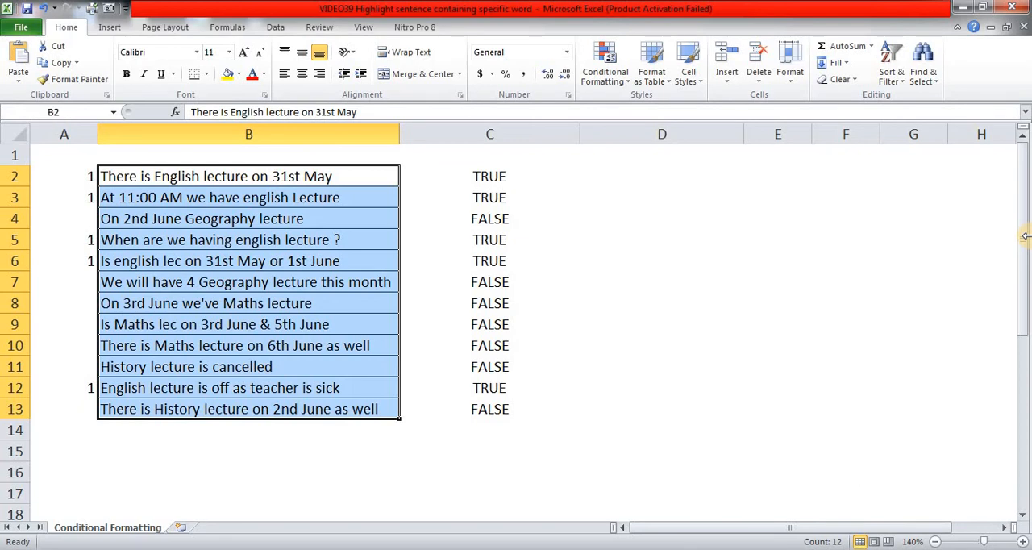
{"action": "key", "text": "alt"}
{"action": "key", "text": "h"}
{"action": "key", "text": "l"}
{"action": "key", "text": "n"}
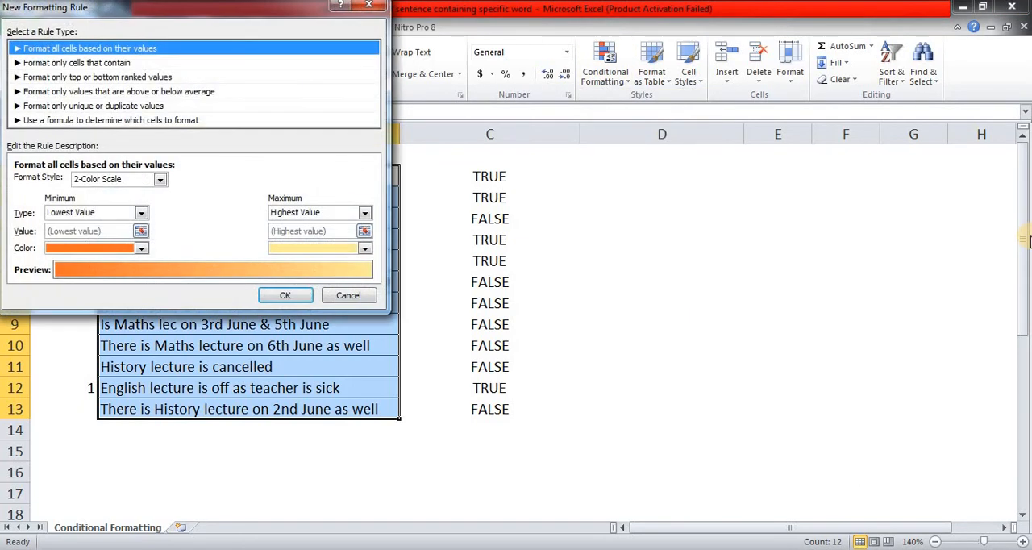
{"action": "key", "text": "Down"}
{"action": "key", "text": "Down"}
{"action": "key", "text": "Down"}
{"action": "key", "text": "Down"}
{"action": "key", "text": "Down"}
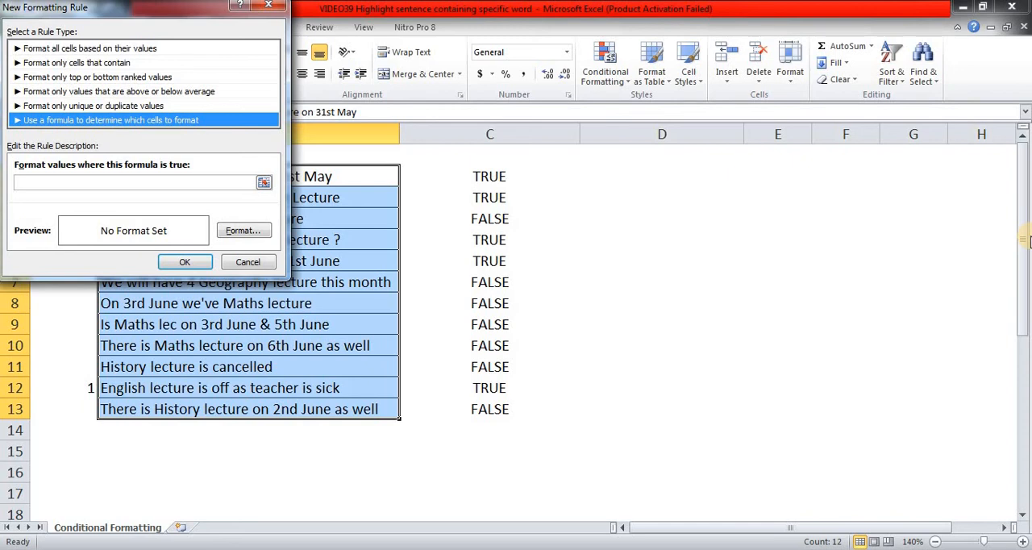
{"action": "key", "text": "Tab"}
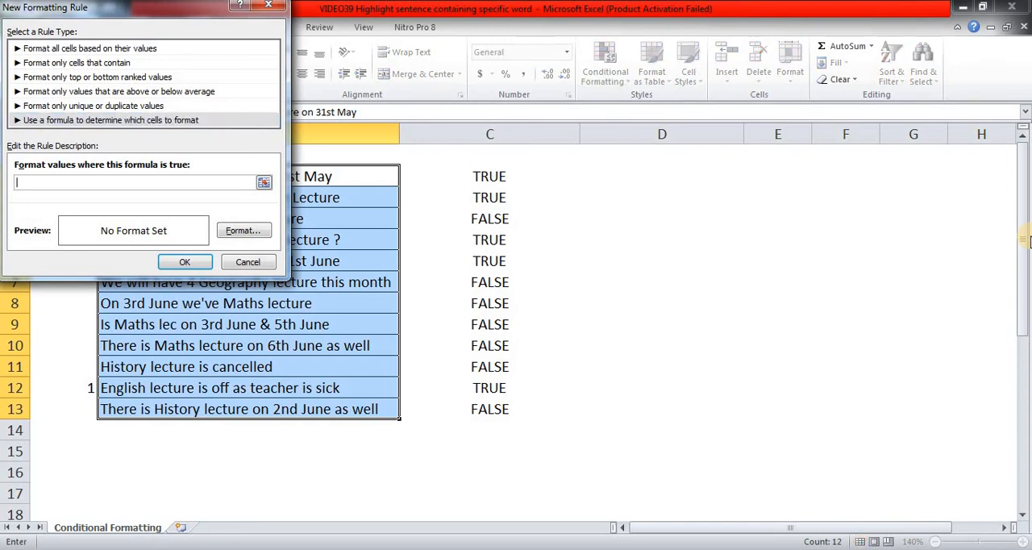
{"action": "key", "text": "ctrl+v"}
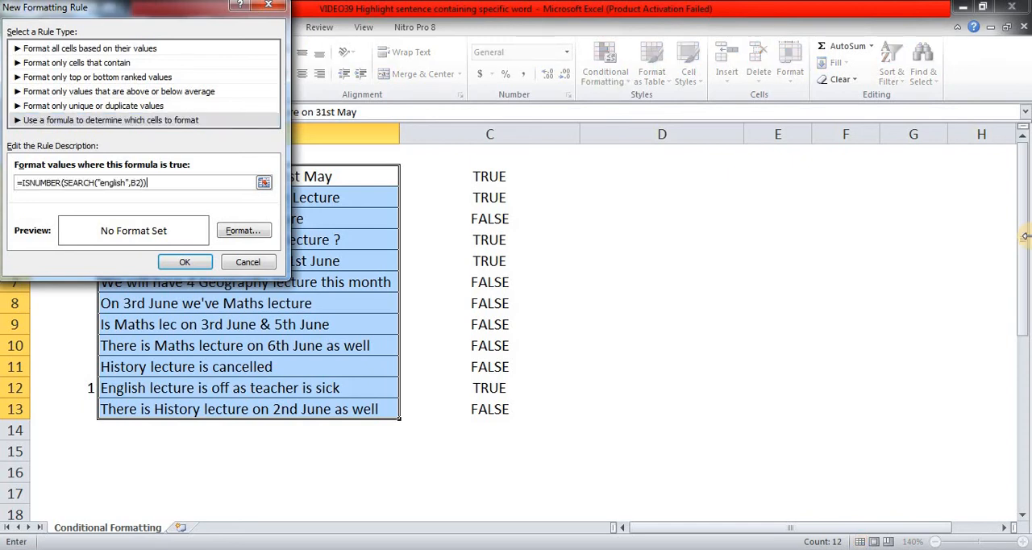
Step: Give the rule a bold font, an outline border and an orange fill, and apply it to the sentences
{"action": "left_click", "coordinate": [254, 230]}
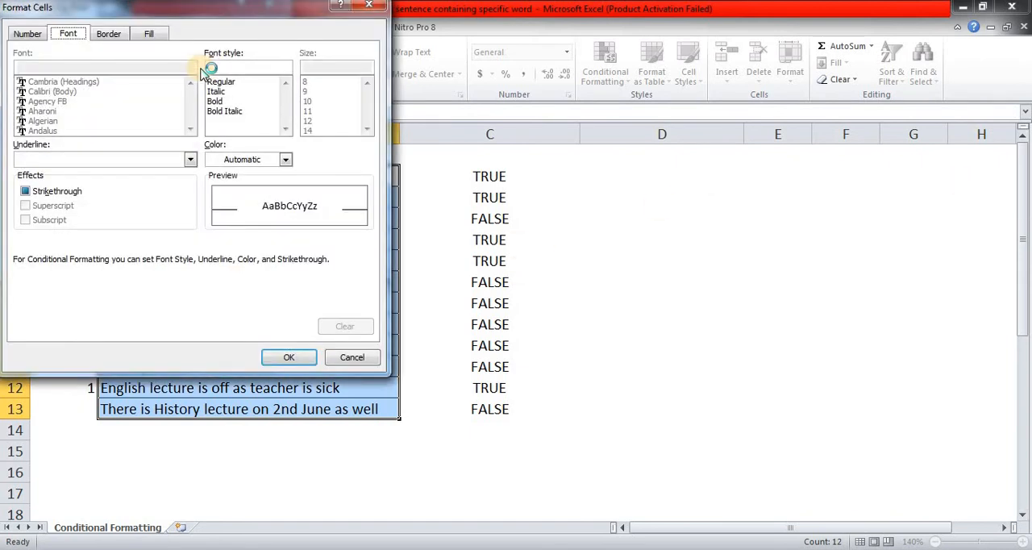
{"action": "left_click", "coordinate": [215, 101]}
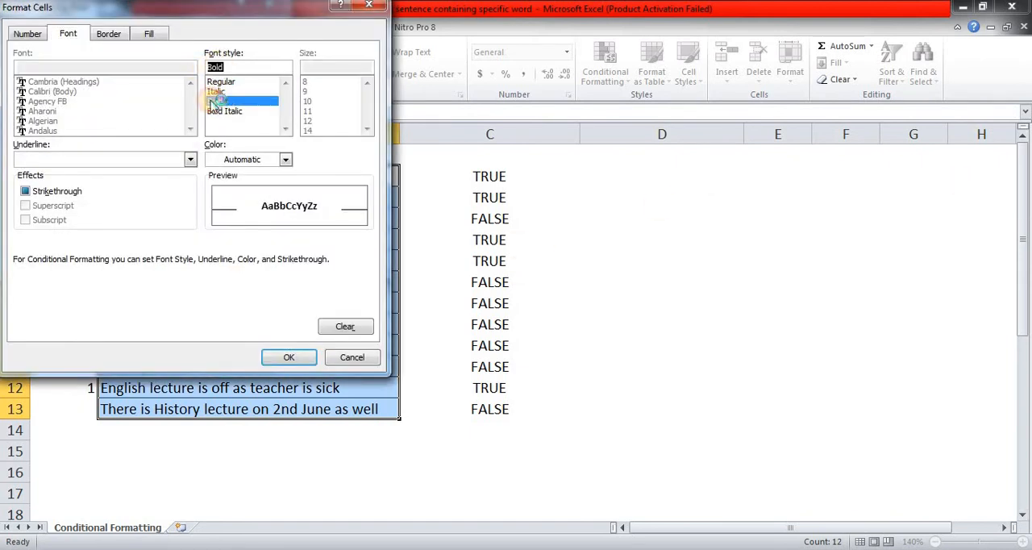
{"action": "left_click", "coordinate": [122, 34]}
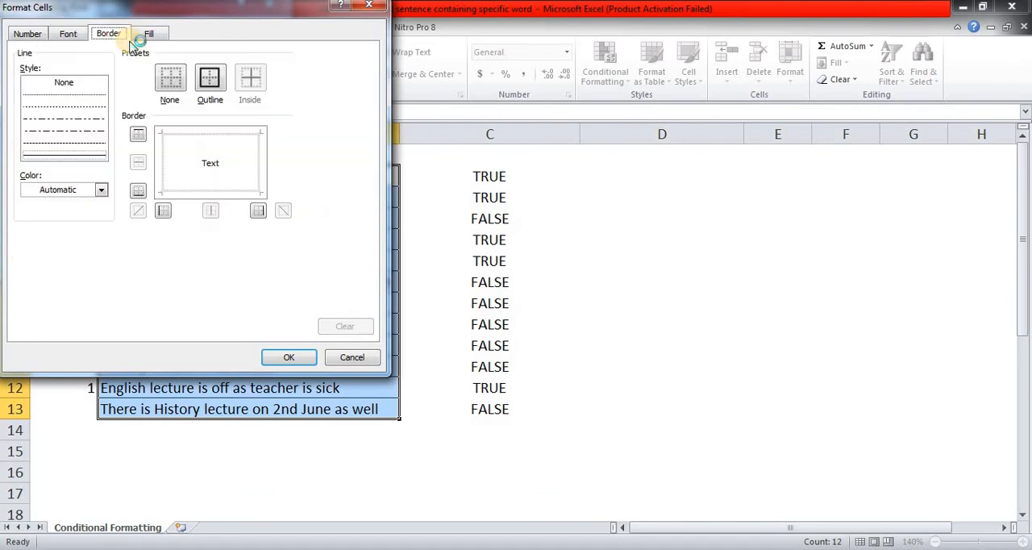
{"action": "left_click", "coordinate": [209, 78]}
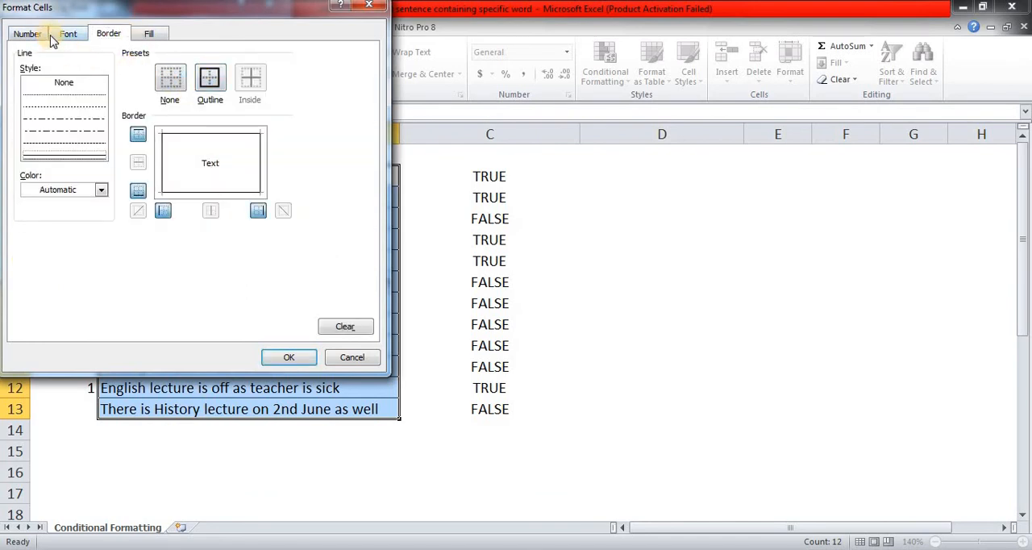
{"action": "left_click", "coordinate": [150, 33]}
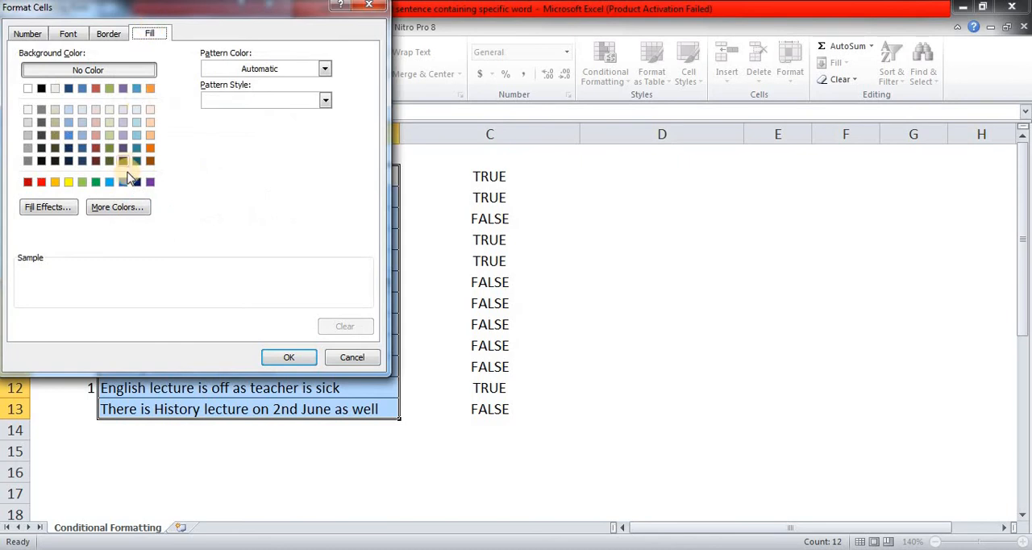
{"action": "left_click", "coordinate": [55, 181]}
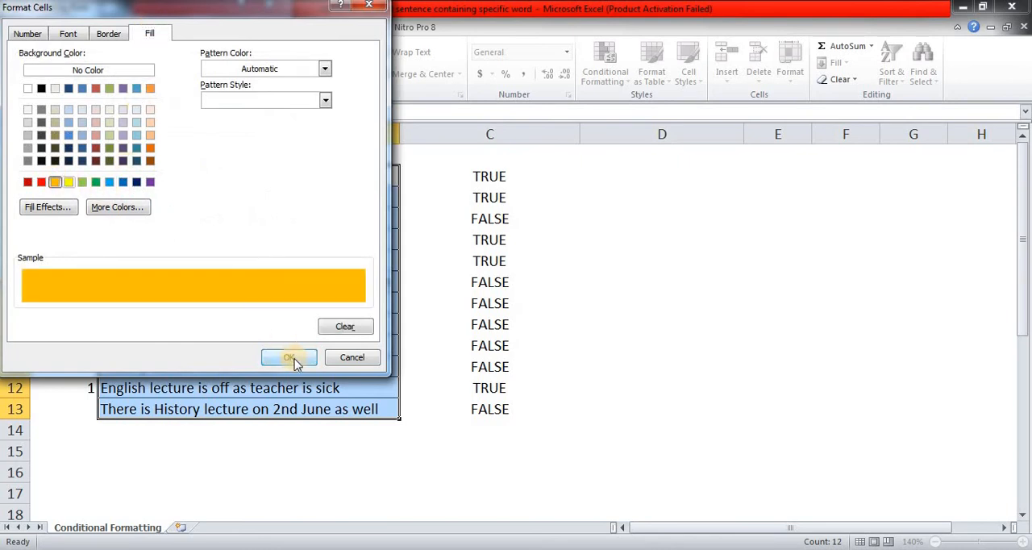
{"action": "left_click", "coordinate": [287, 355]}
{"action": "left_click", "coordinate": [191, 261]}
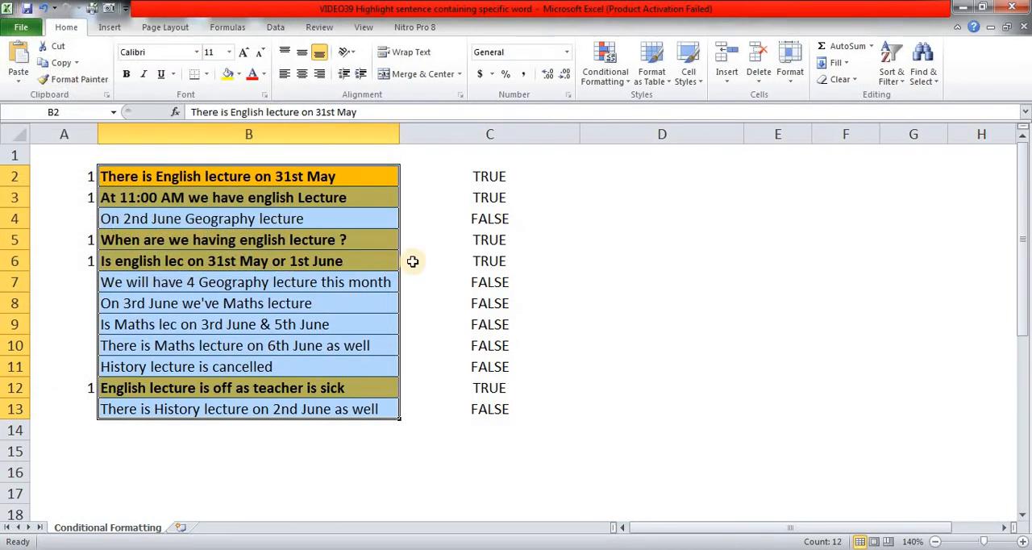
{"action": "left_click", "coordinate": [639, 258]}
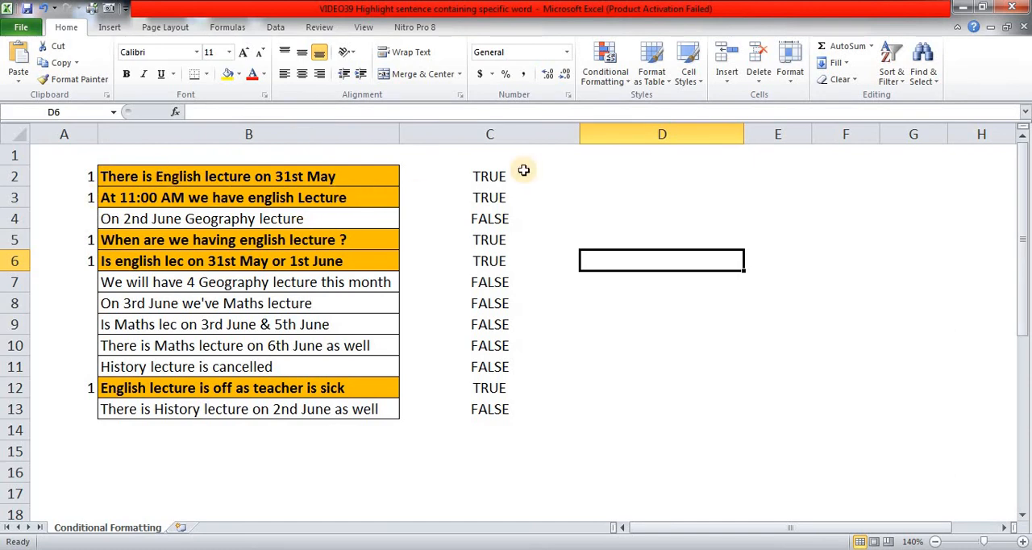
Step: Inspect the ISNUMBER formula in C2
{"action": "left_click", "coordinate": [492, 176]}
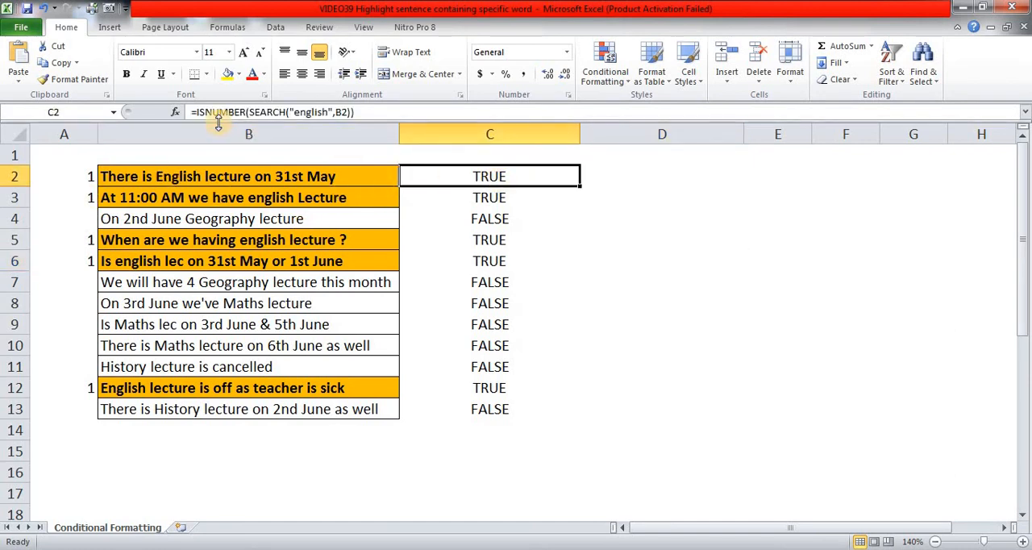